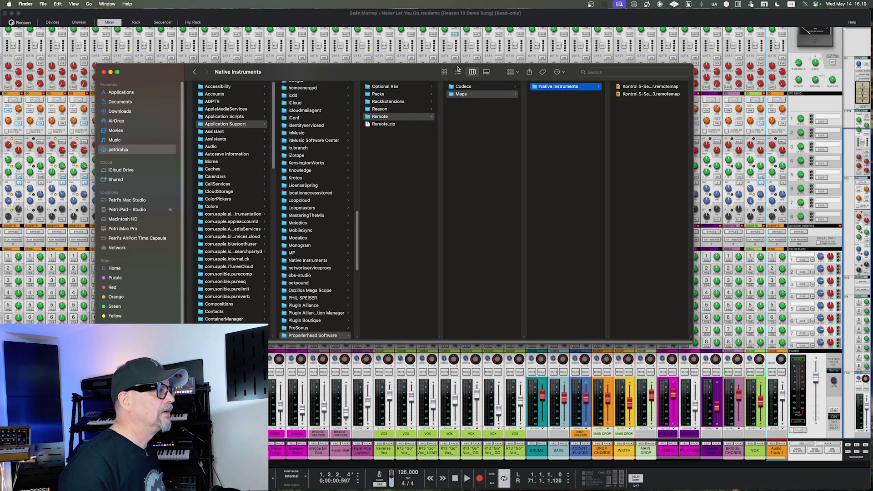
Show Finder in list view and browse the Native Instruments remotemap files under Maps.
left_click(458, 71)
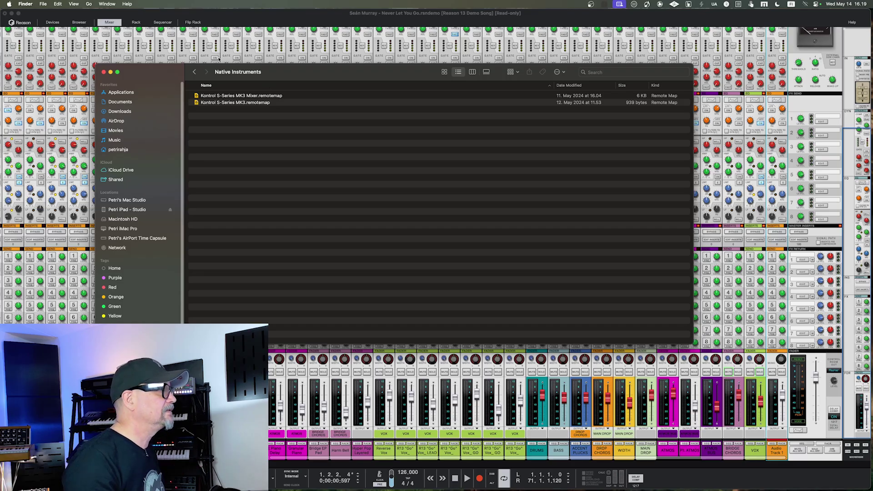
left_click(195, 73)
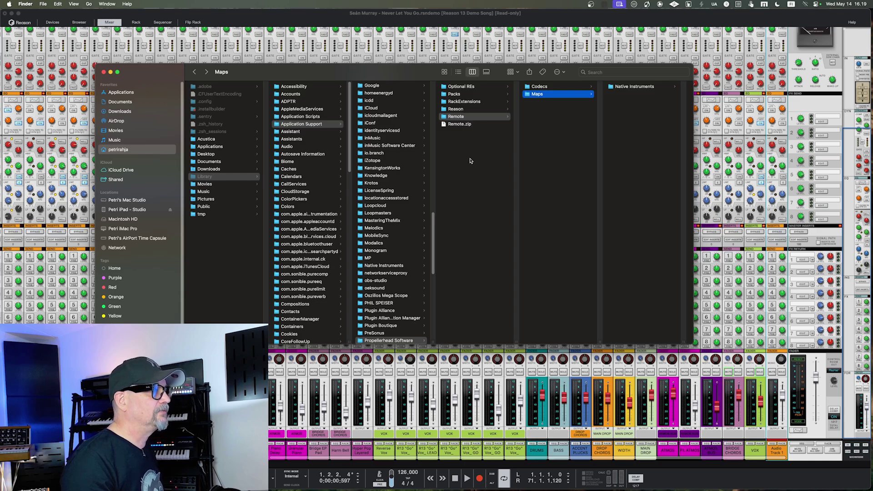
left_click(538, 87)
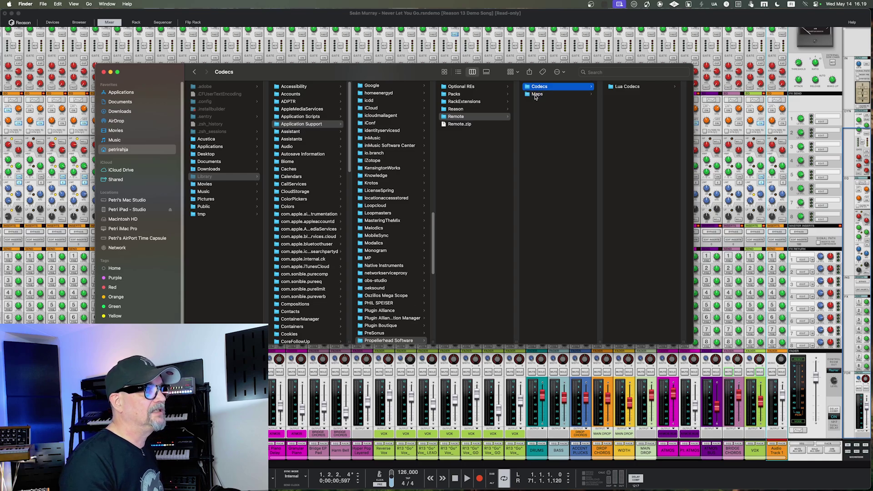
left_click(538, 87)
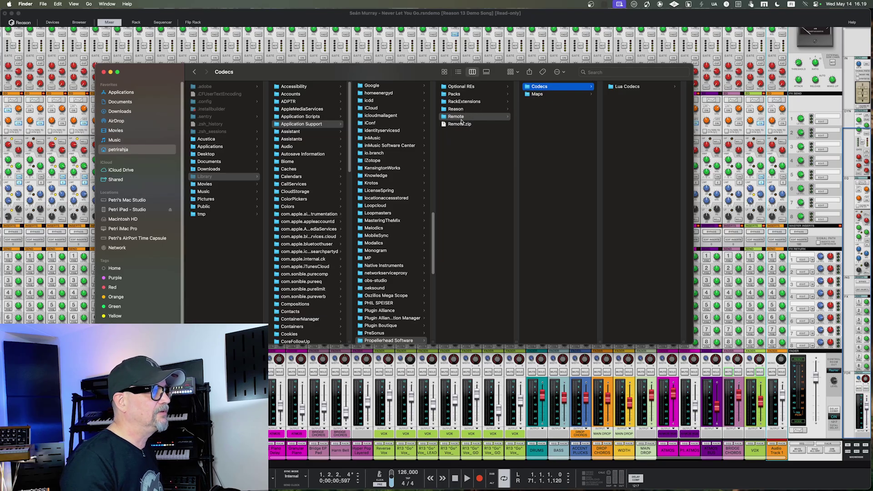
left_click(533, 96)
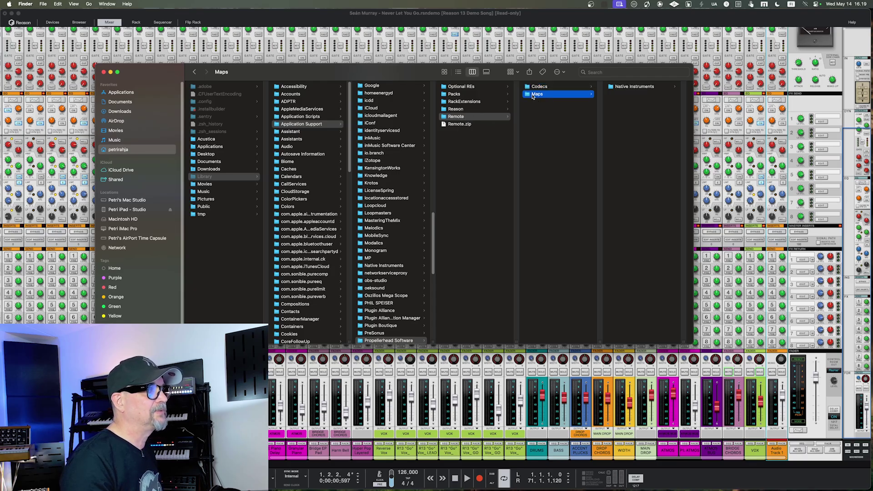
left_click(618, 86)
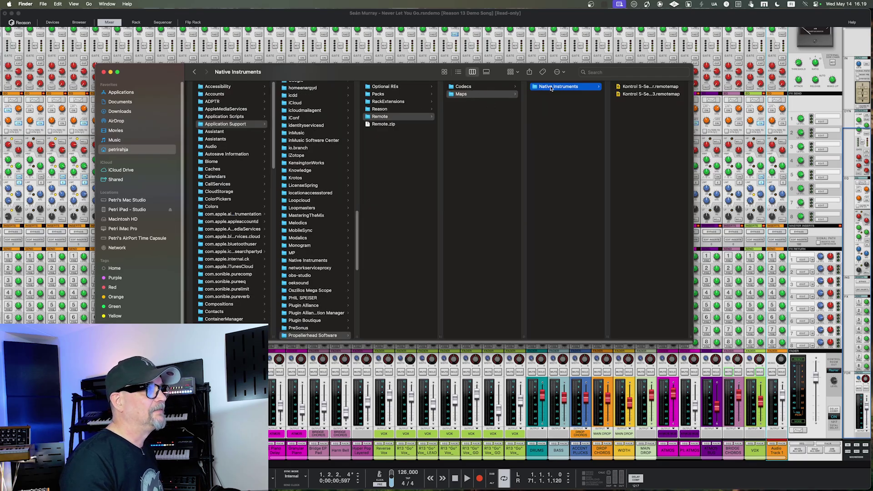
Check the Kontrol MK3 files in Codecs > Lua Codecs > Native Instruments, then close Finder.
left_click(492, 86)
left_click(546, 87)
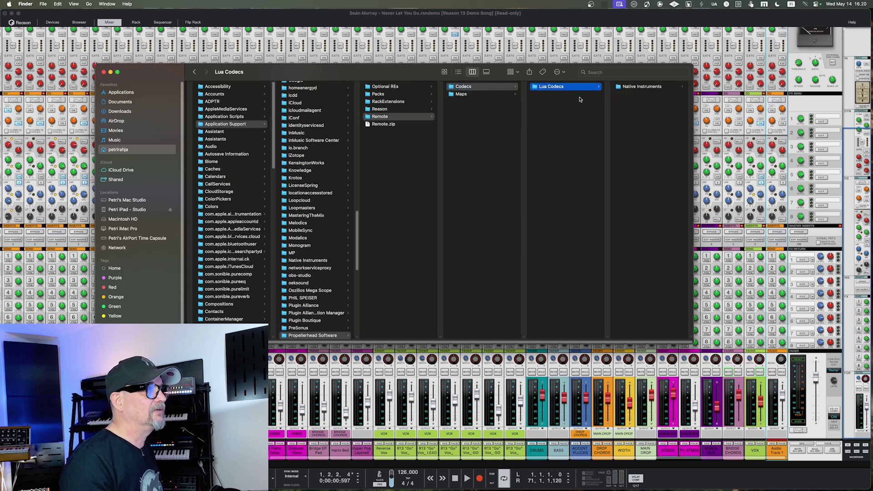
left_click(630, 87)
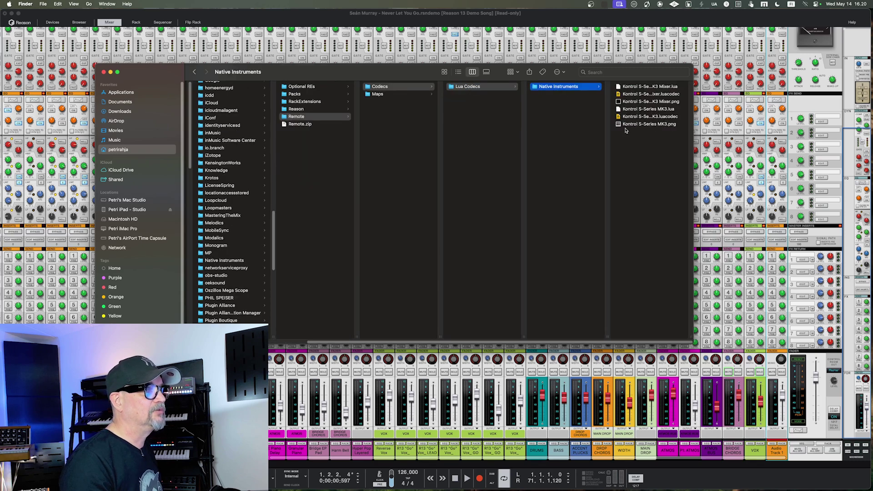
left_click(413, 94)
left_click(463, 90)
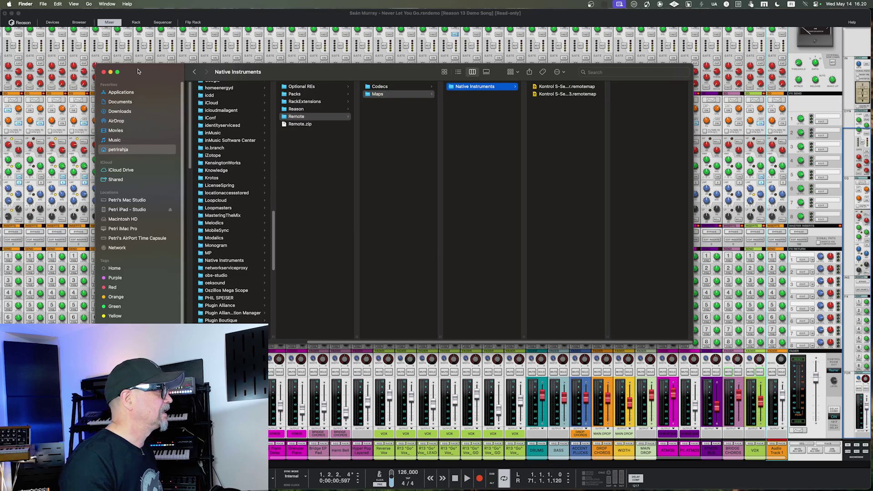
left_click(104, 71)
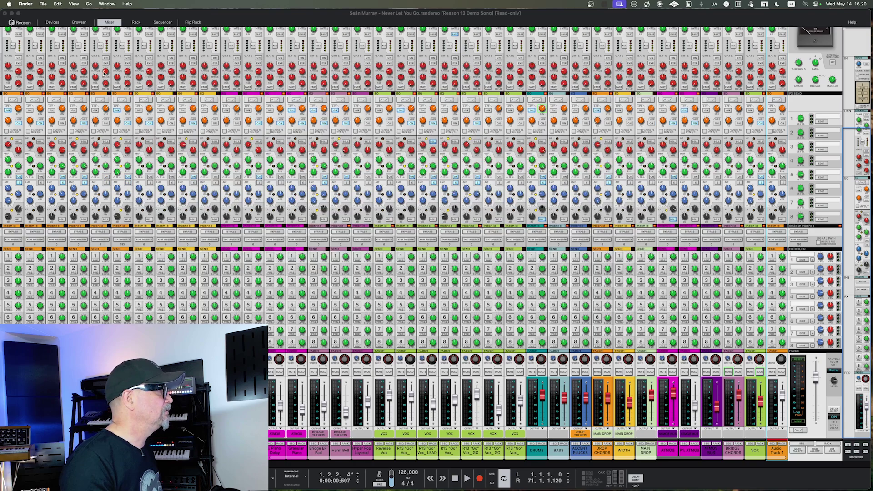
In Reason's MIDI preferences, select Kontrol S-Series MK3 and start adding a surface manually.
left_click(77, 15)
left_click(27, 4)
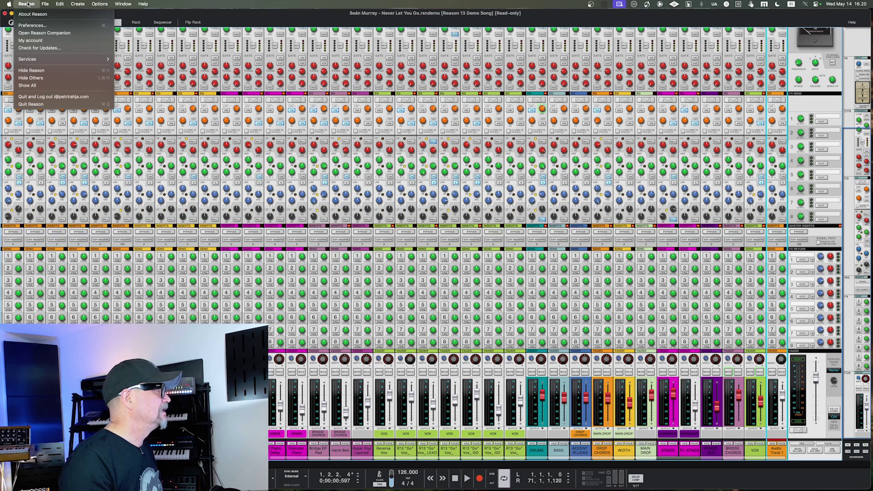
left_click(29, 25)
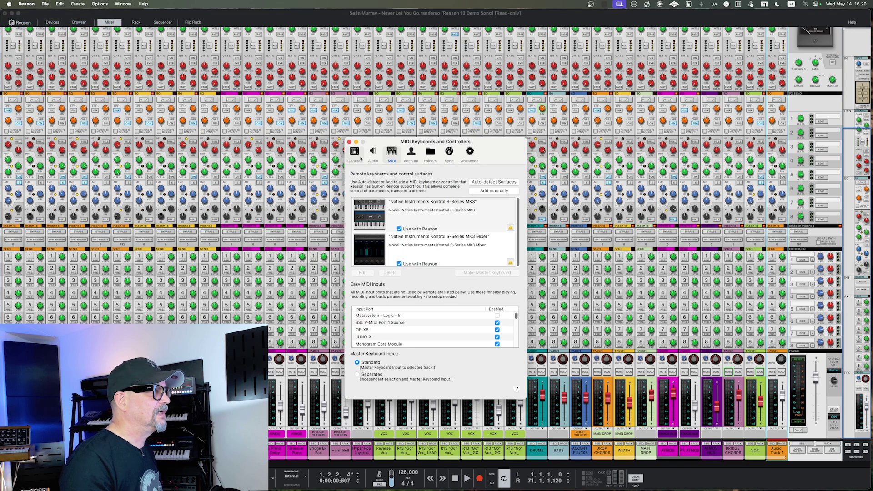
left_click(463, 219)
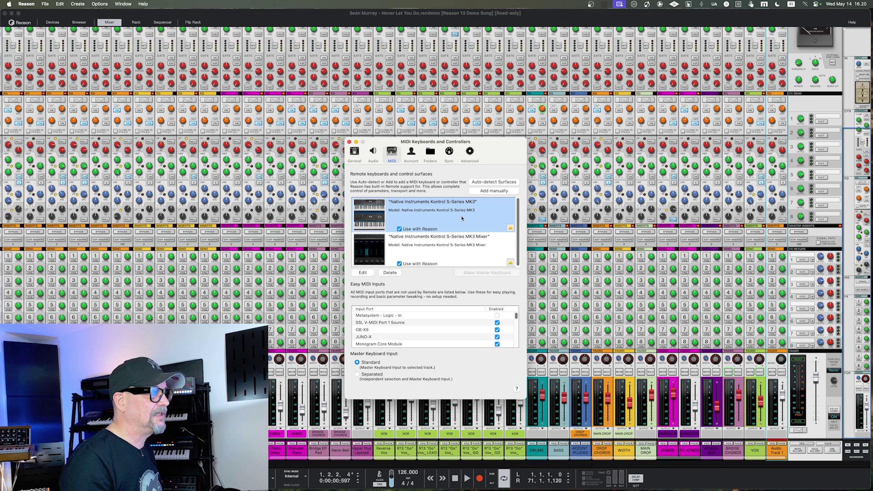
left_click(503, 192)
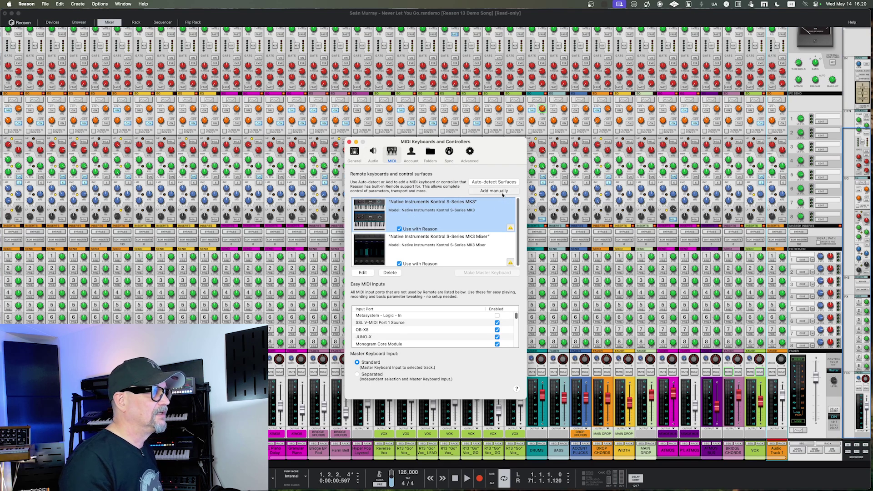
Set manufacturer to Native Instruments, look through the Model and In Port lists, then cancel.
left_click(443, 220)
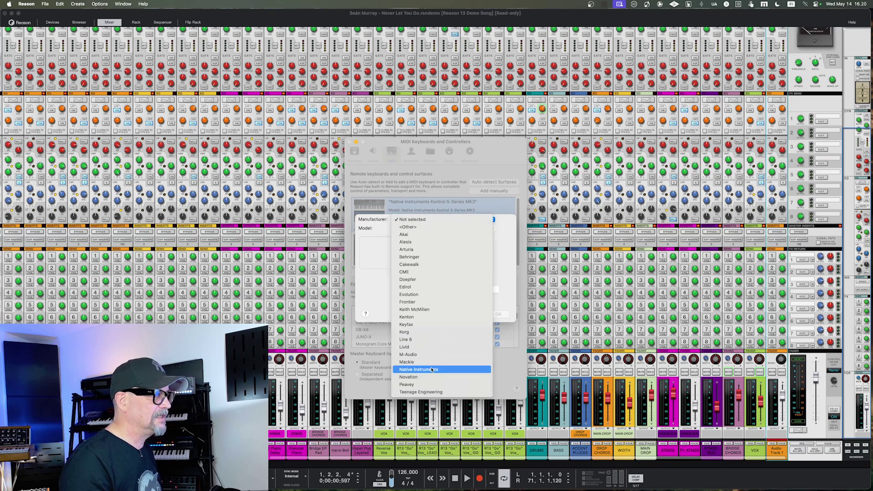
left_click(432, 370)
left_click(452, 231)
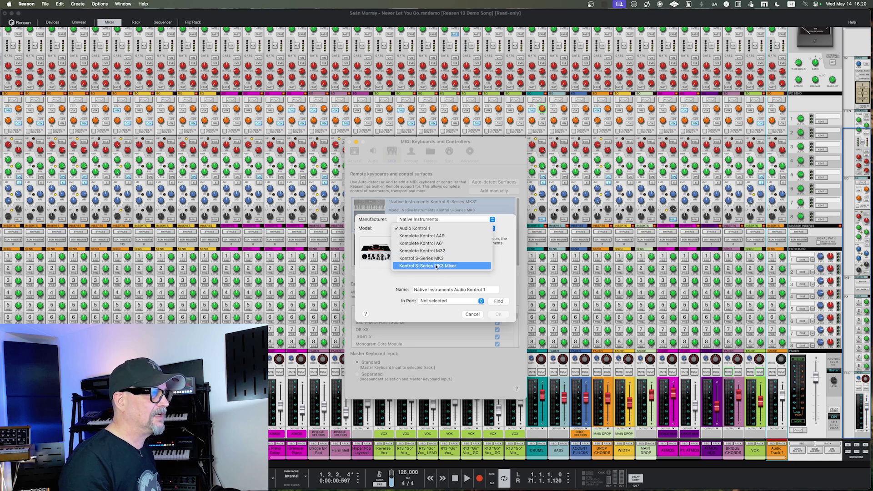
left_click(434, 274)
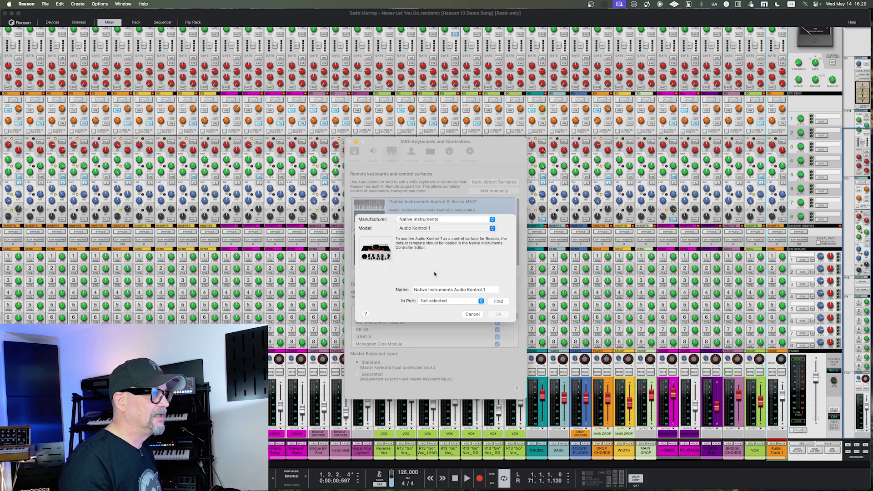
left_click(437, 303)
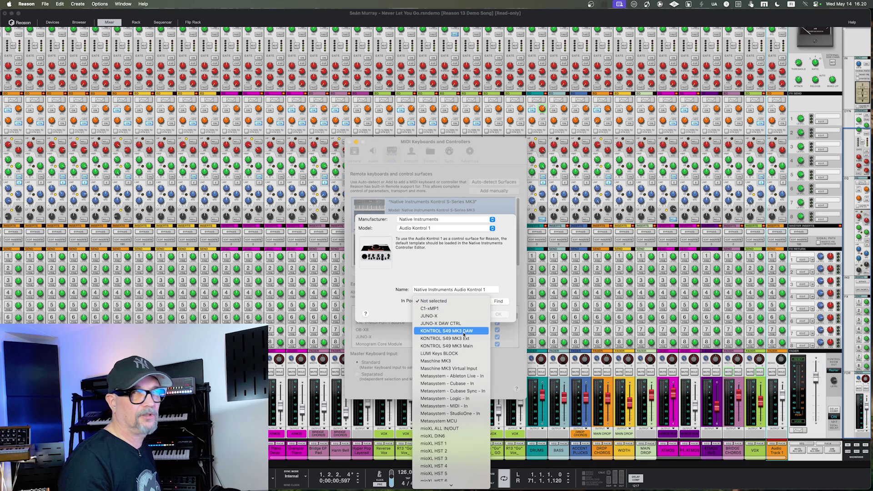
left_click(444, 293)
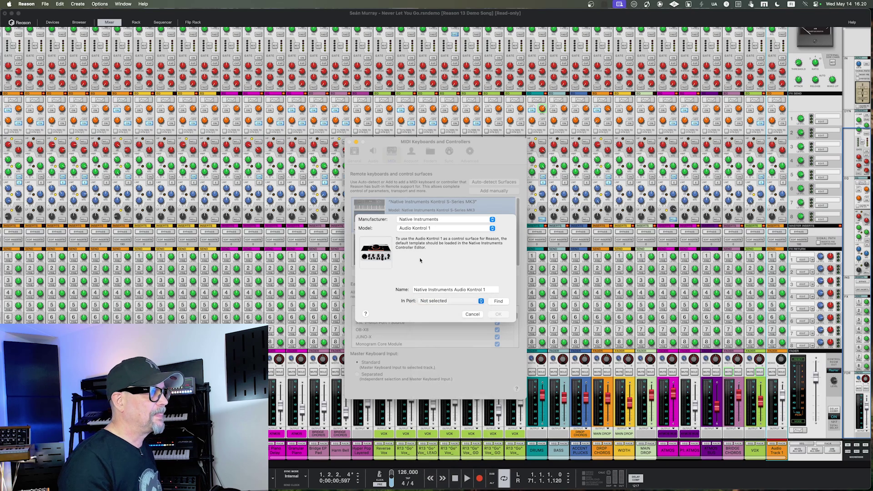
left_click(472, 315)
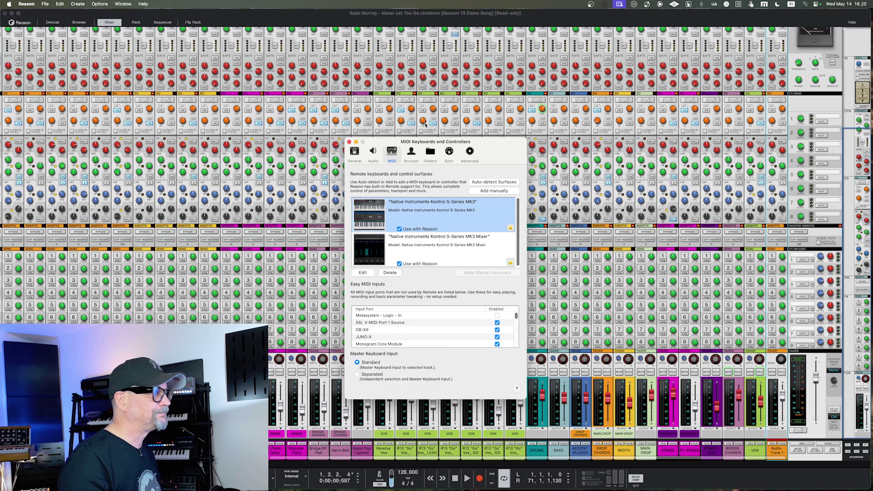
Close the Preferences window to return to the song's mixer.
left_click(348, 142)
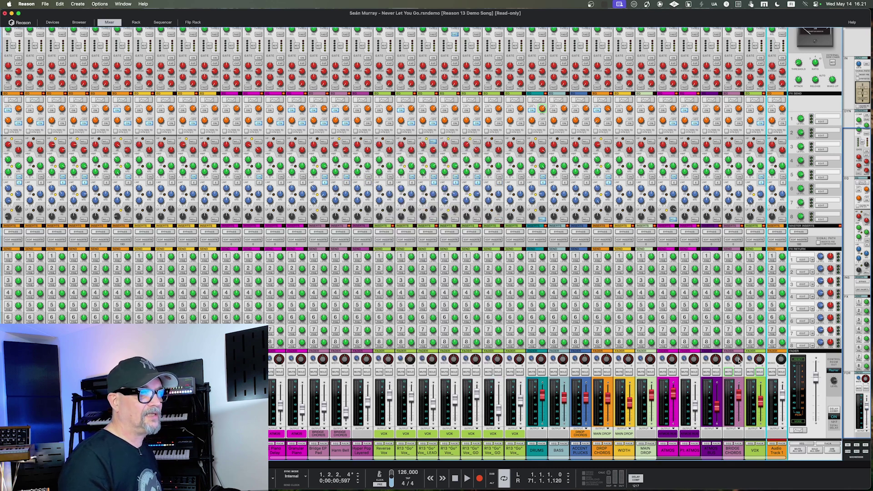
Lower the master fader to about -6.7 dB and lock the master section to Kontrol MK3 Mixer.
left_click(811, 362)
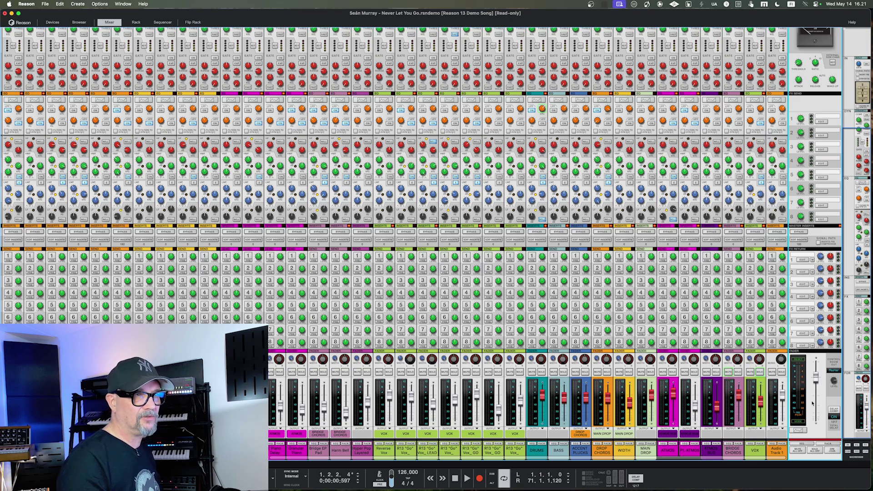
left_click_drag(815, 359, 816, 421)
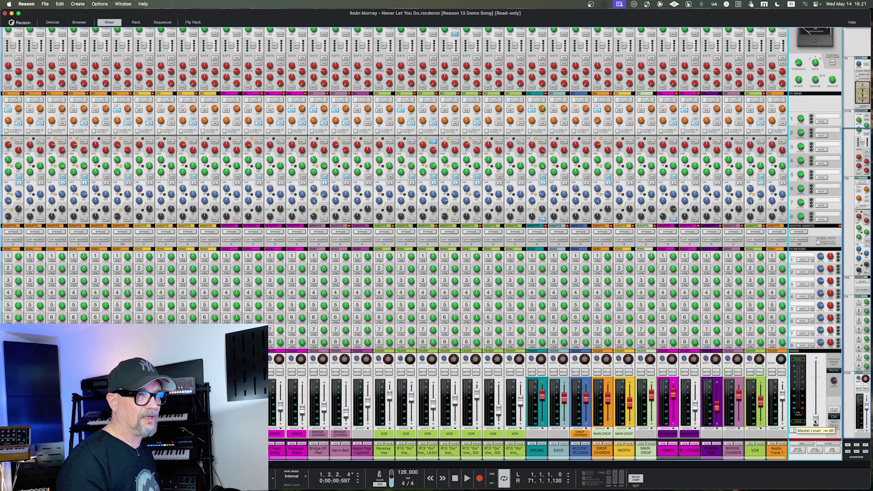
right_click(812, 382)
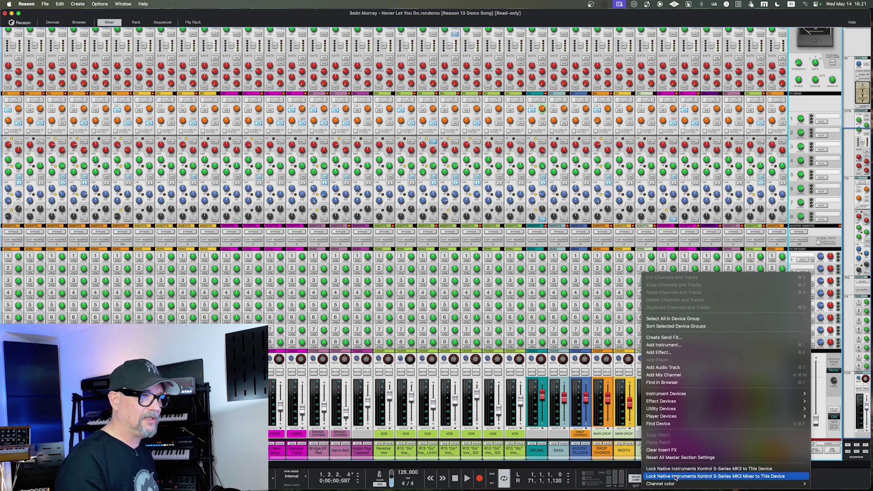
left_click(698, 481)
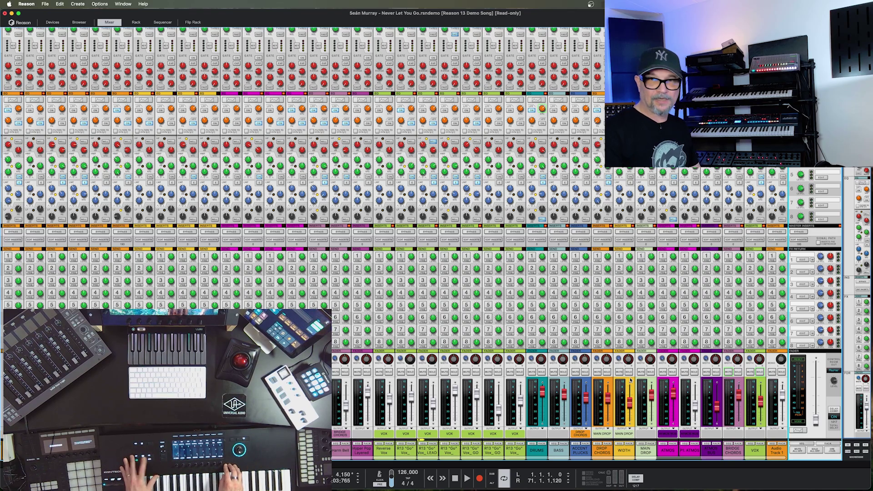
key("space")
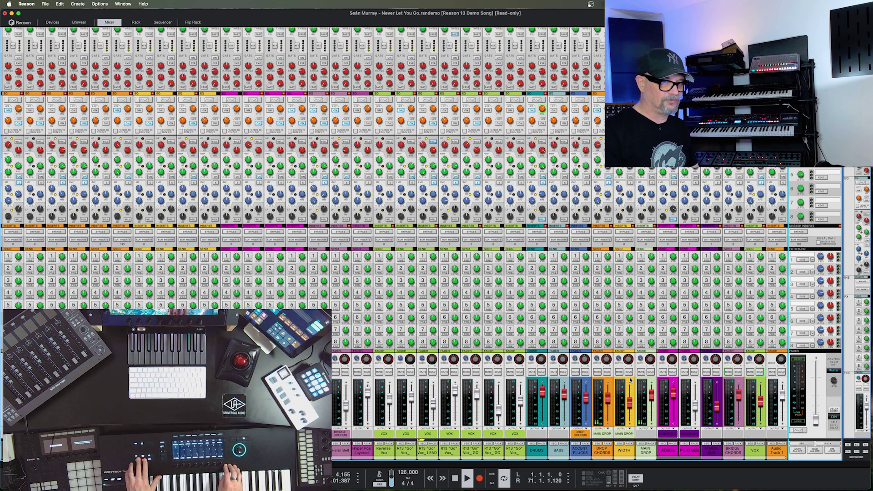
key("F7")
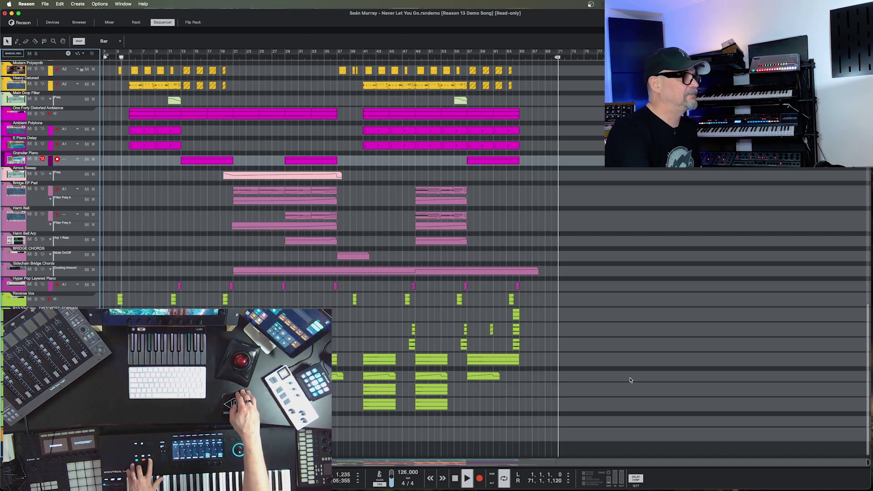
key("space")
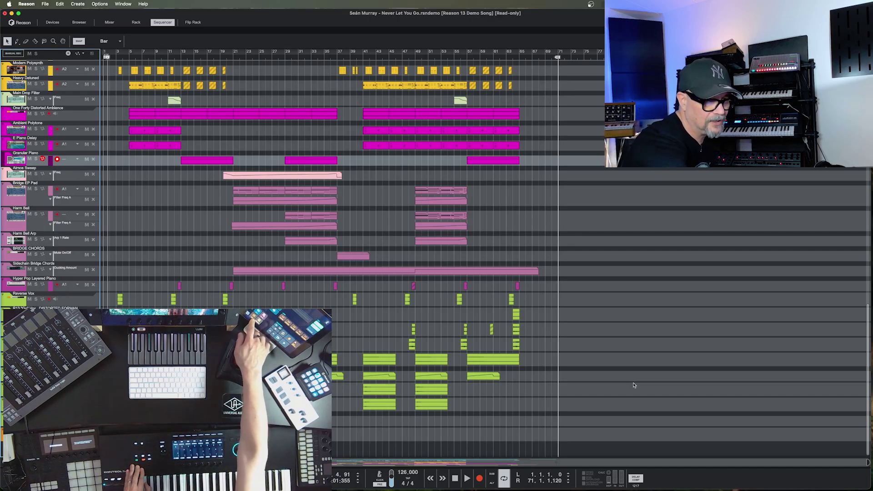
key("F5")
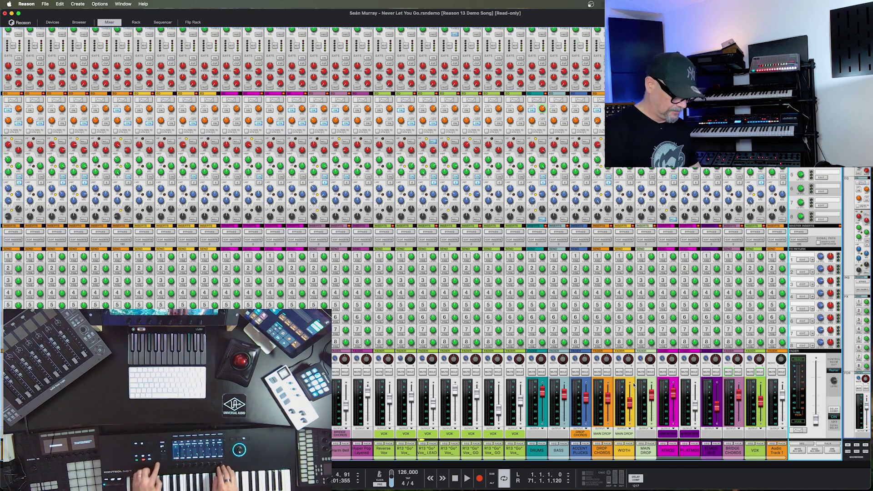